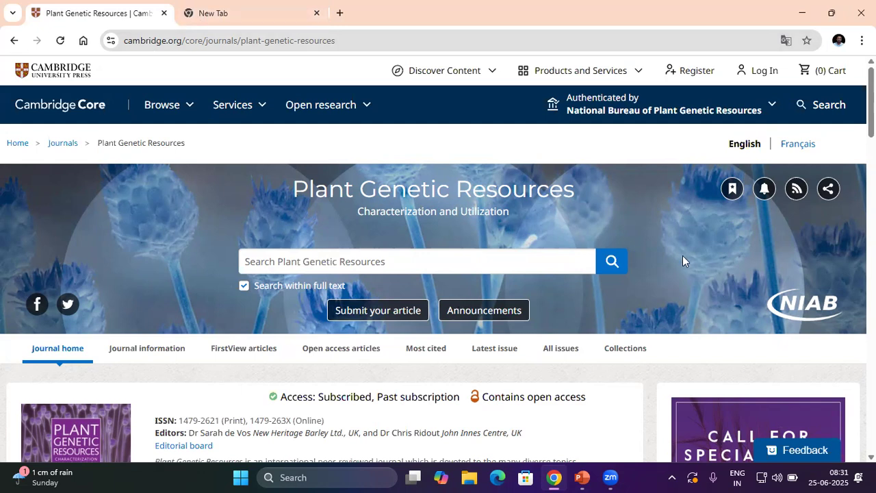
Search Google for Plant Genetic Resources Characterization and Utilization and open its Cambridge Core home page.
left_click(237, 6)
left_click(221, 39)
type("p")
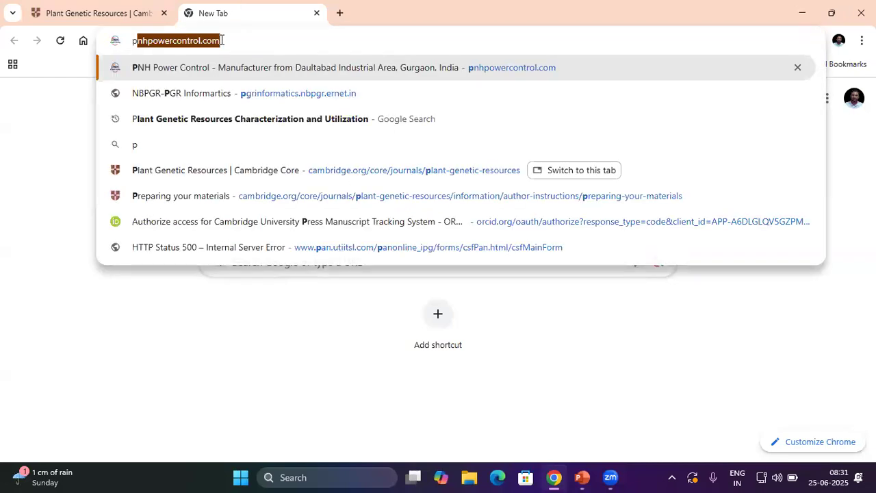
type("lan")
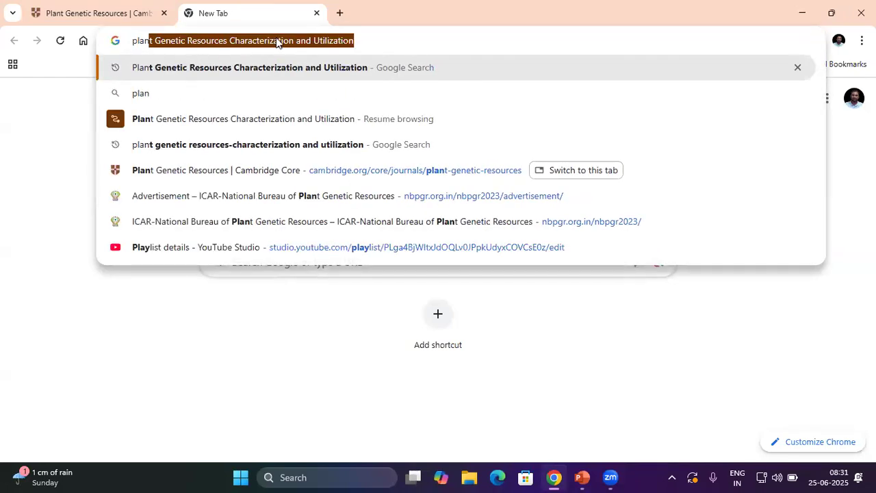
key("Return")
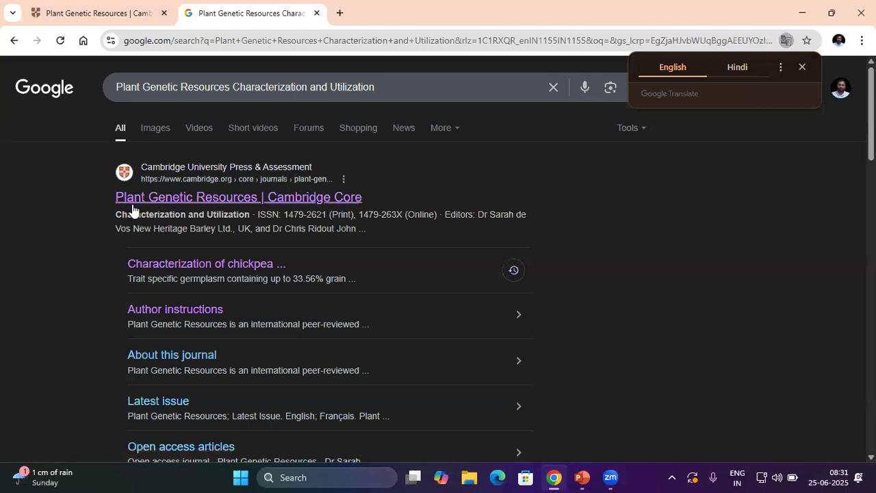
left_click(235, 198)
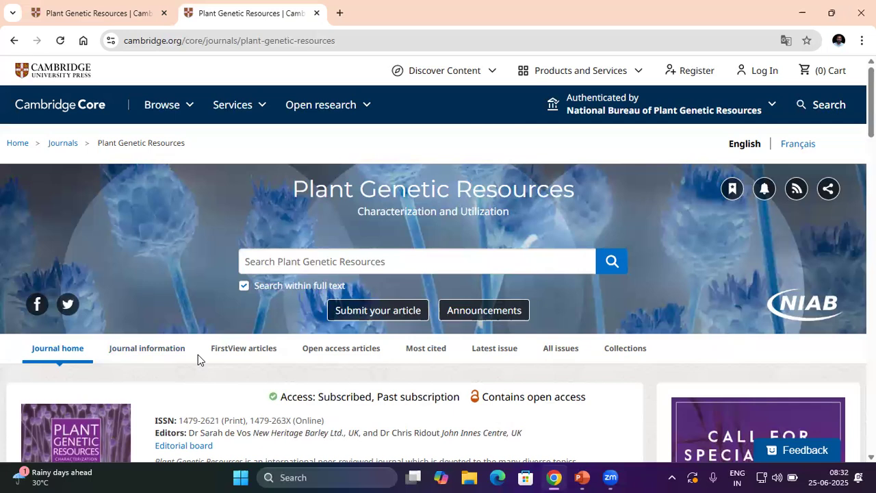
left_click(136, 351)
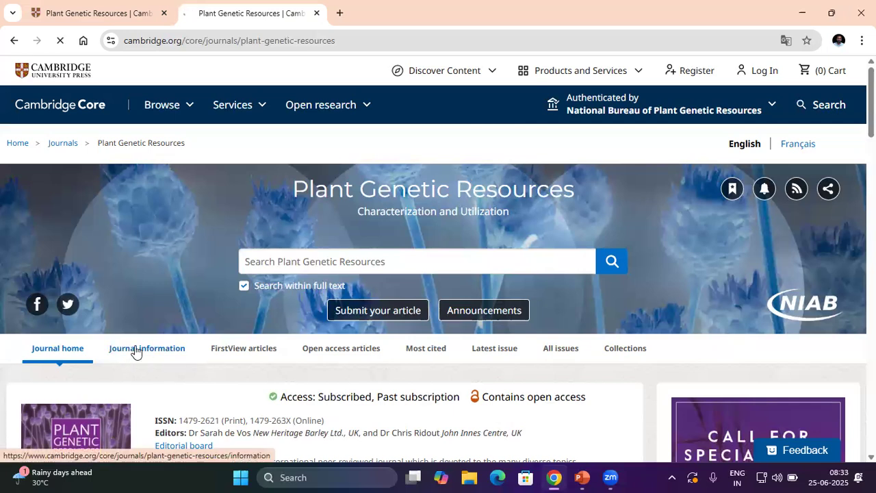
Open the journal's author instructions and go to the Preparing your materials guidelines.
scroll(259, 347, "down", 3)
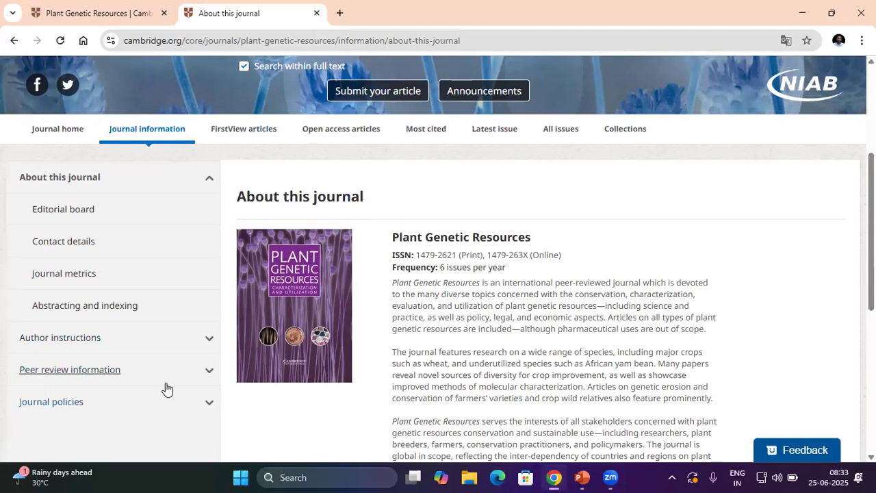
scroll(164, 388, "down", 1)
left_click(77, 301)
scroll(274, 256, "down", 4)
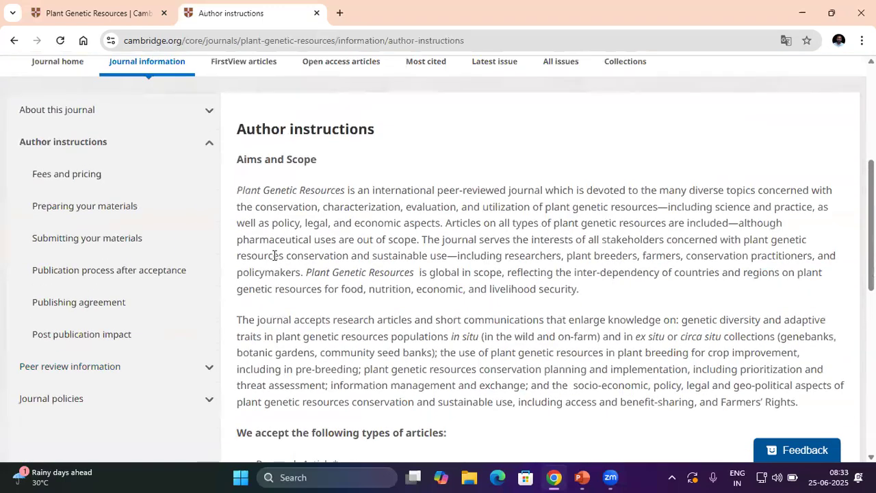
left_click(82, 214)
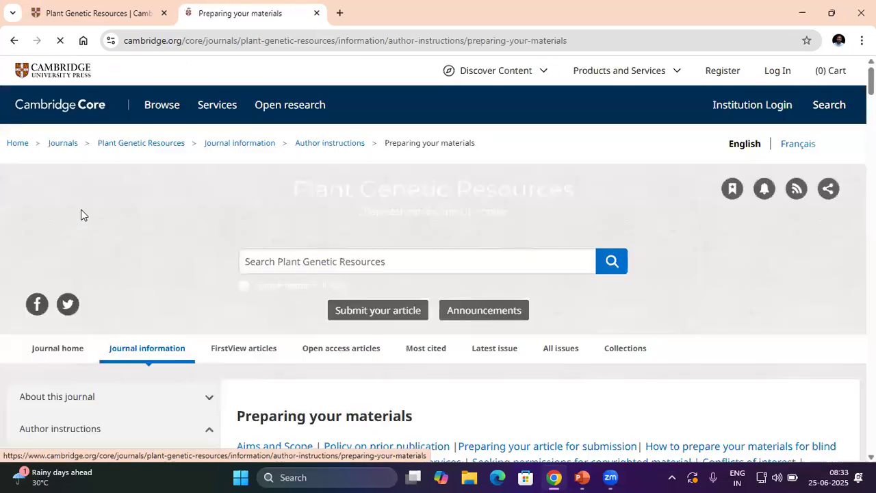
Read through the citation, article-type and competing-interest guidelines, then return to the top.
scroll(607, 275, "down", 5)
scroll(609, 274, "down", 9)
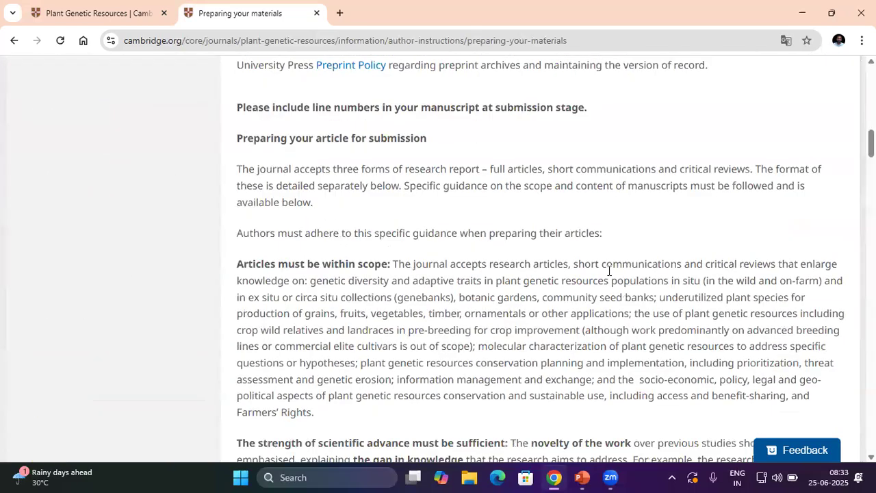
scroll(609, 272, "down", 13)
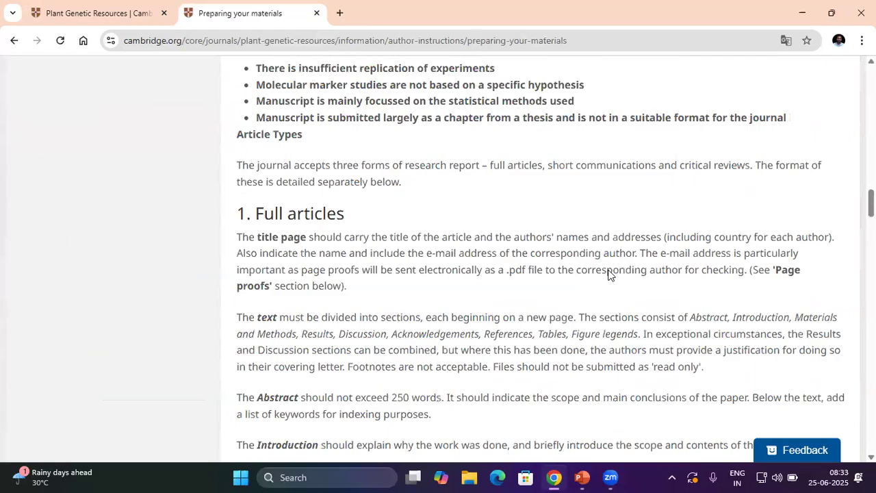
scroll(609, 272, "down", 1)
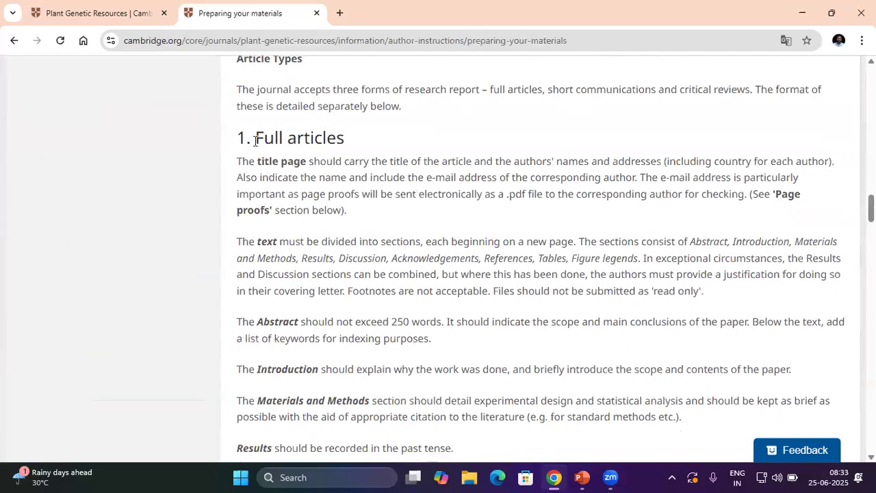
scroll(493, 250, "down", 7)
scroll(494, 226, "down", 8)
scroll(495, 220, "up", 1)
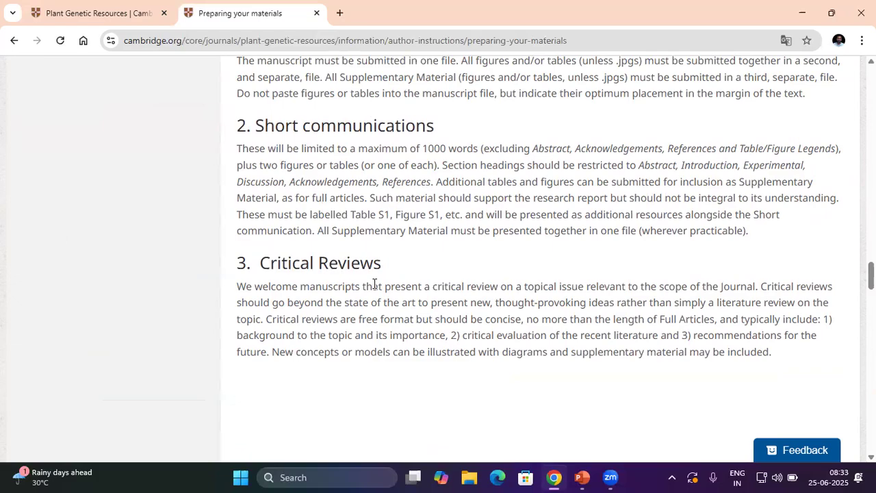
scroll(374, 284, "down", 1)
scroll(373, 286, "down", 10)
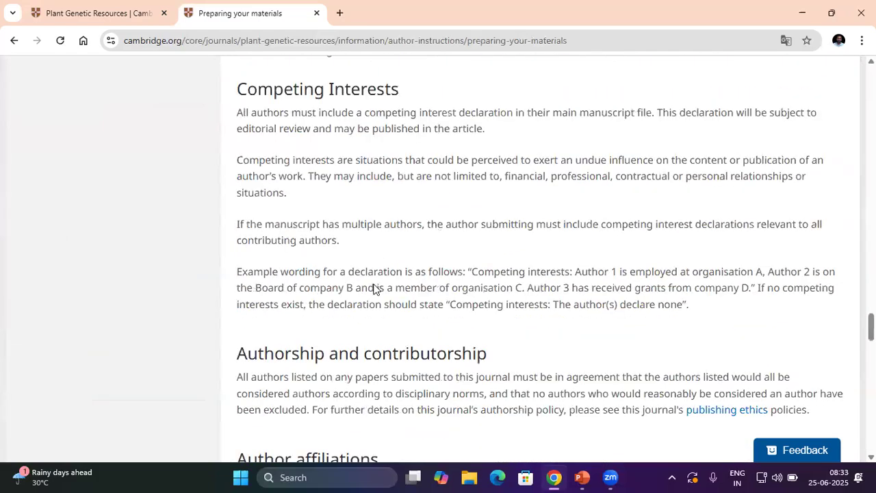
scroll(373, 287, "down", 5)
scroll(373, 286, "up", 15)
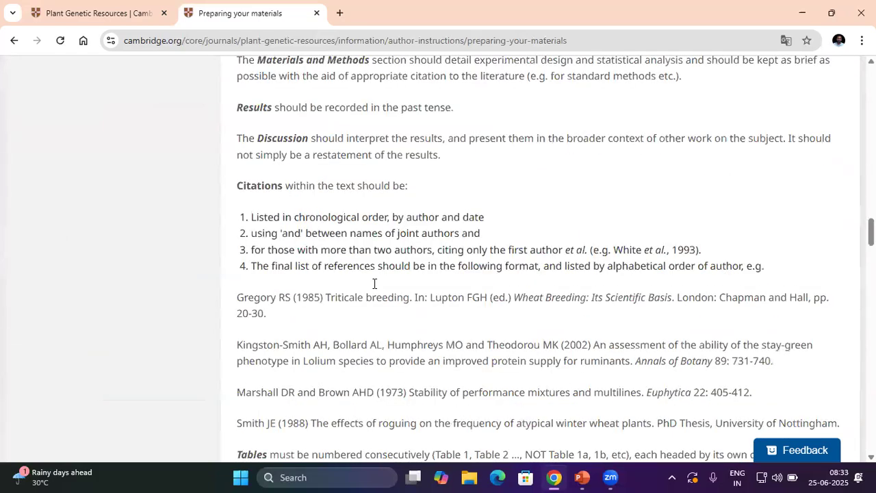
scroll(373, 284, "up", 15)
scroll(374, 289, "up", 10)
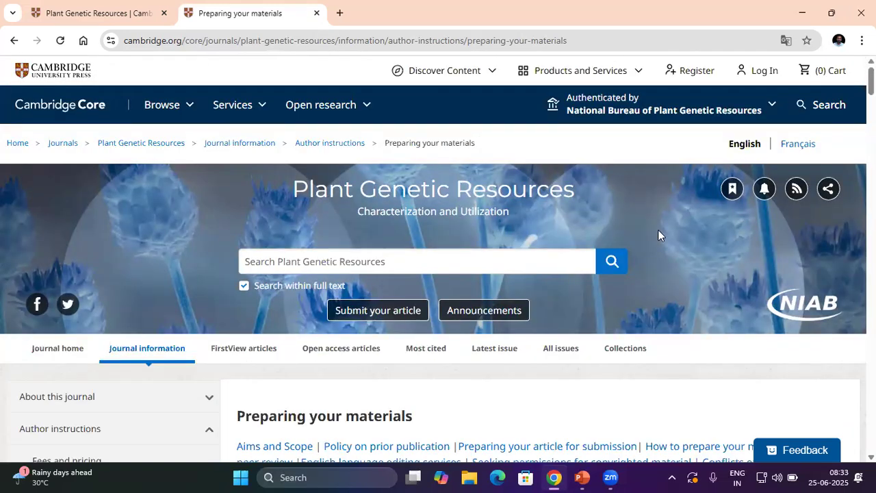
Fill the Cambridge Core registration form, accepting the terms of use and news opt-in, and submit it.
left_click(695, 71)
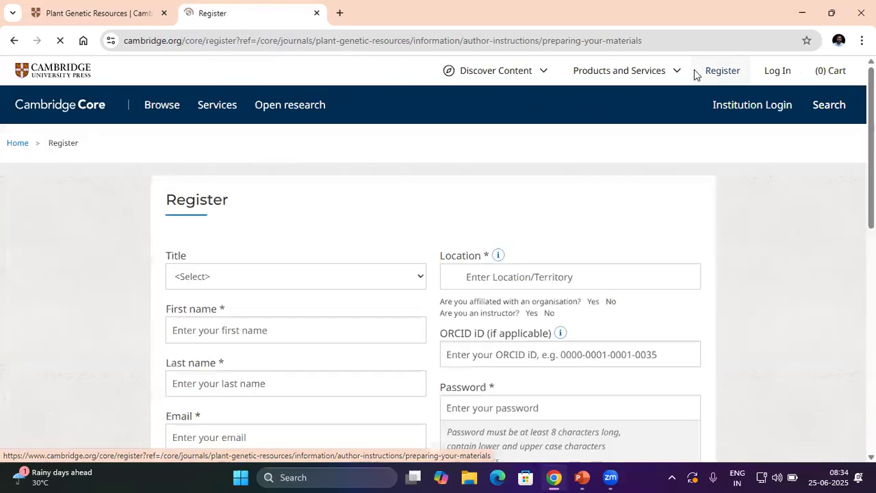
scroll(516, 279, "down", 2)
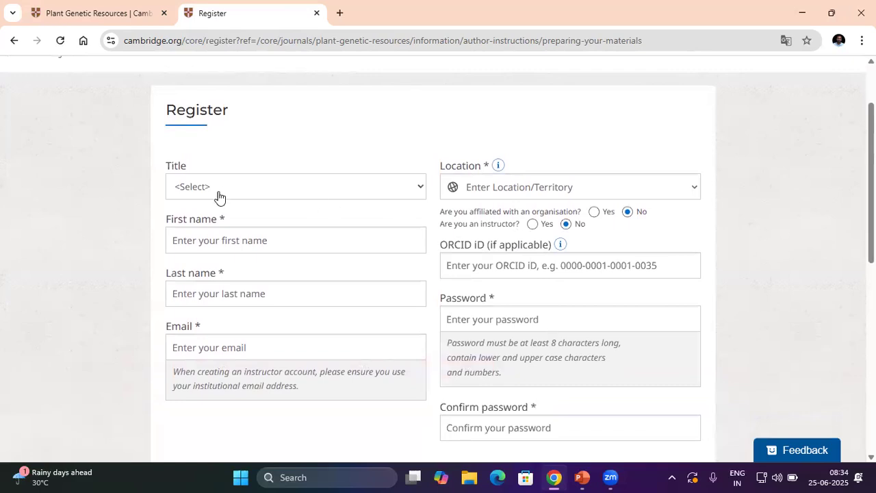
left_click(423, 189)
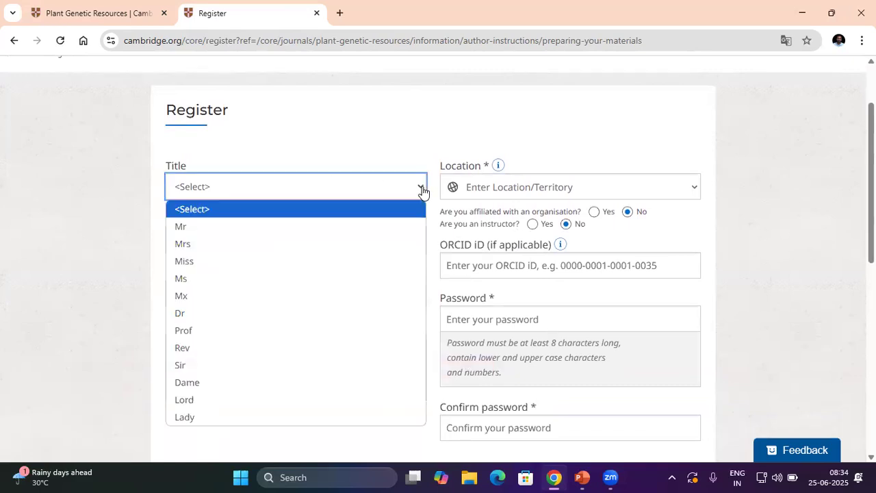
left_click(692, 189)
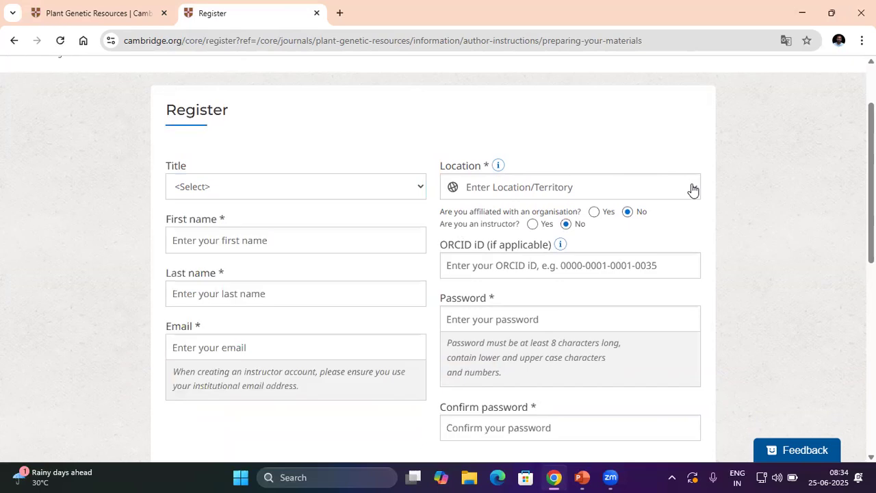
left_click(692, 190)
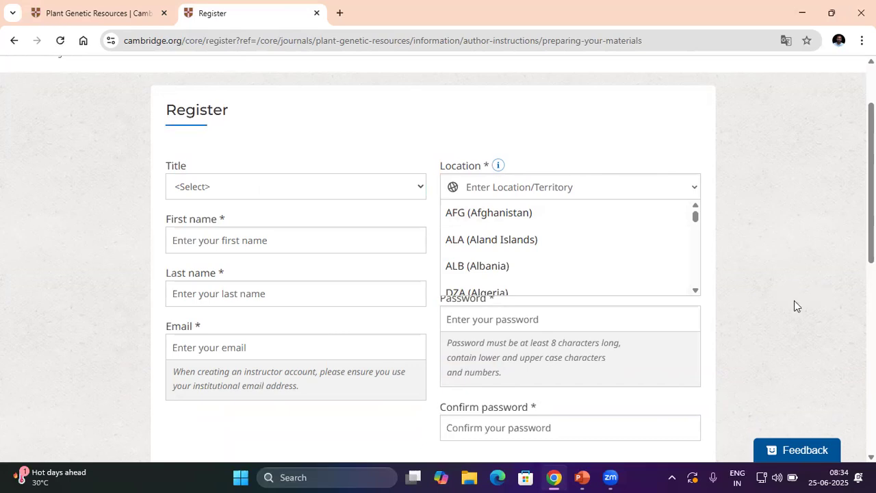
left_click(691, 192)
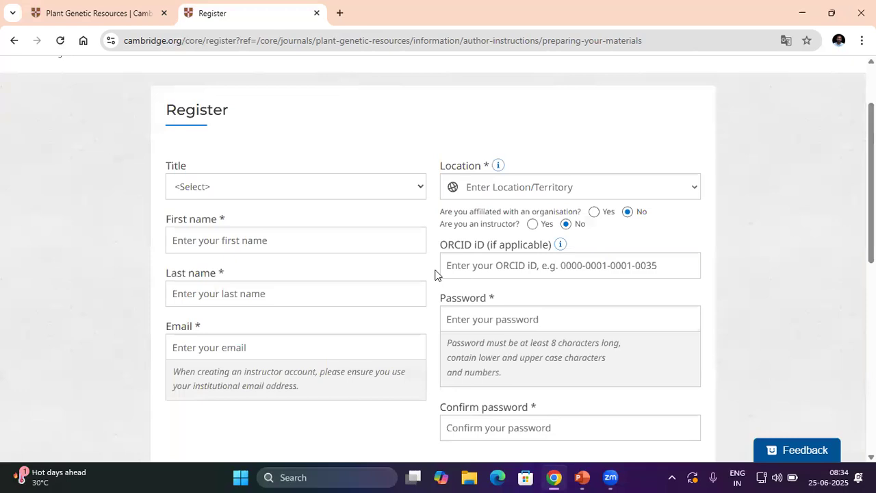
scroll(603, 271, "down", 2)
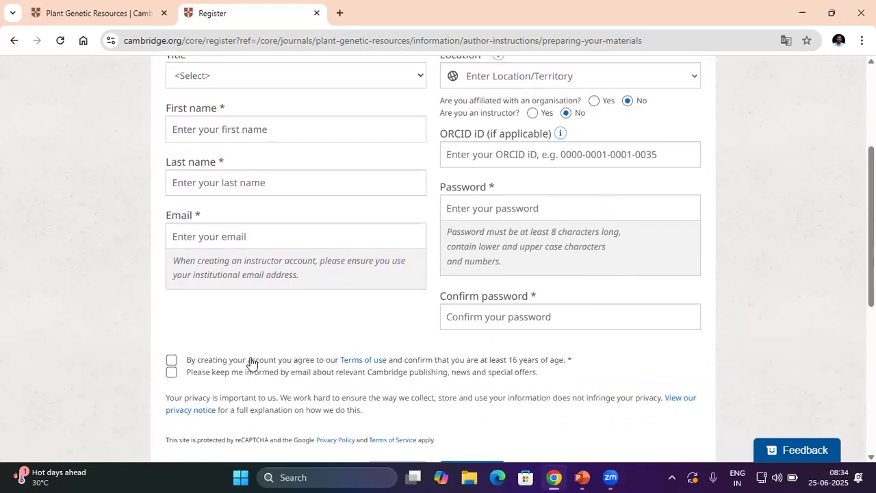
scroll(251, 364, "down", 2)
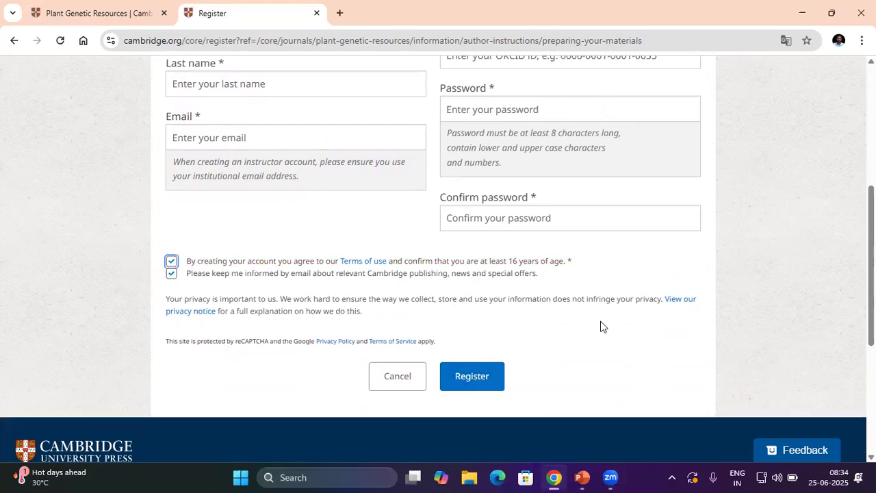
left_click(467, 372)
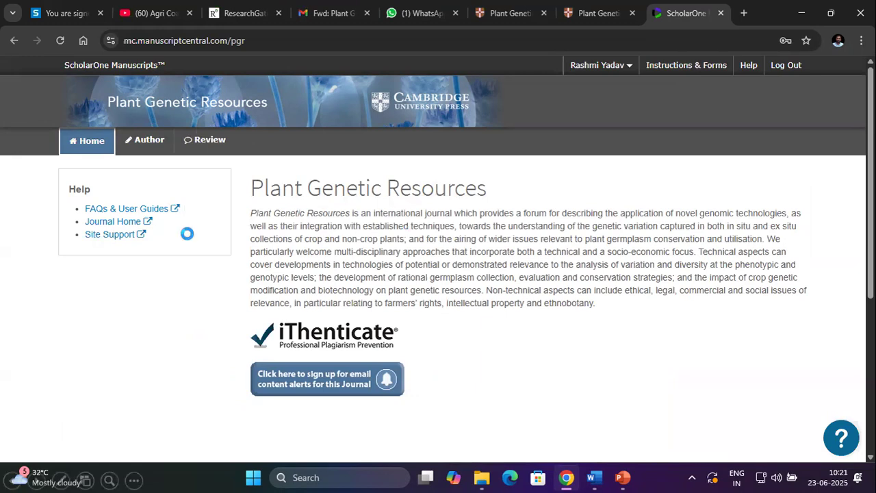
From the Author Dashboard, begin a new manuscript submission to Plant Genetic Resources.
left_click(149, 136)
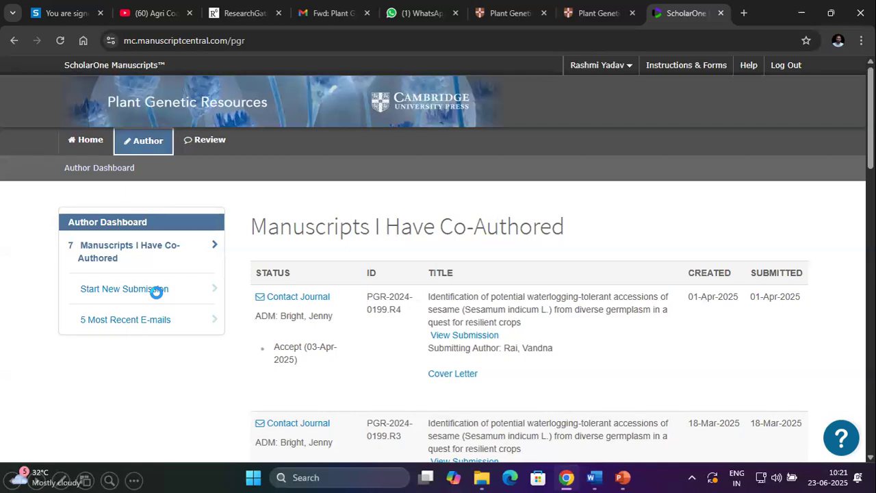
left_click(156, 290)
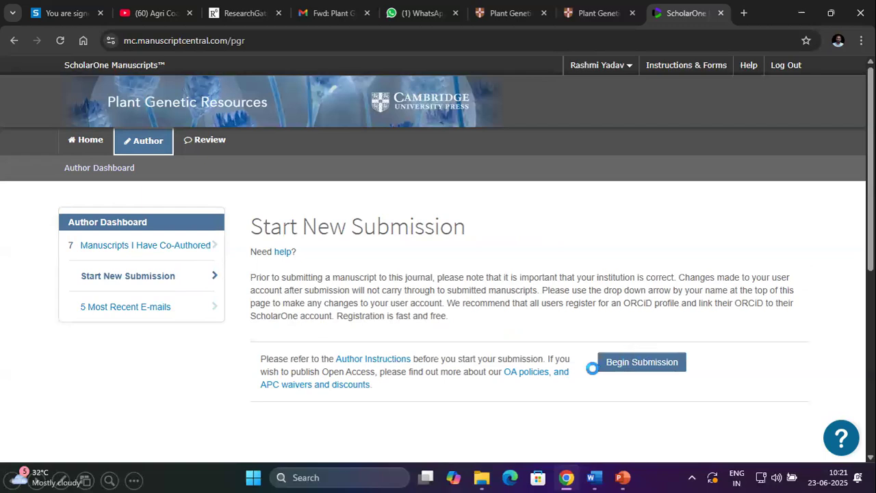
left_click(660, 364)
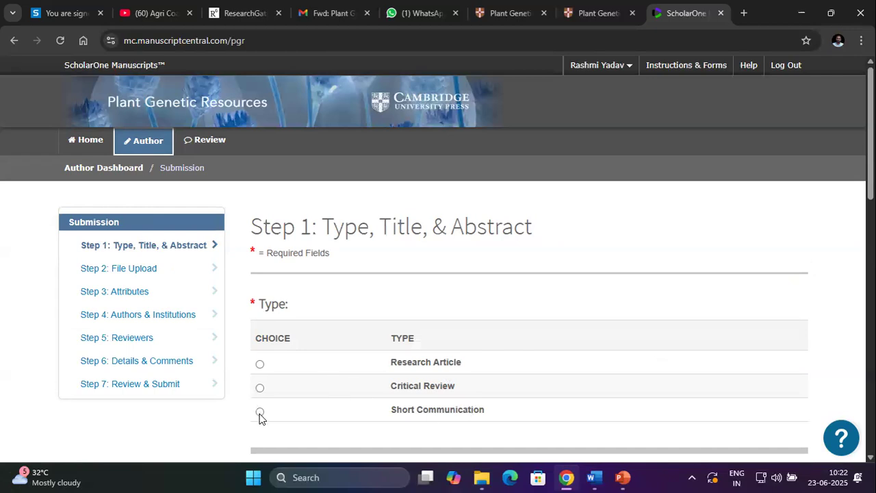
Choose Research Article as the manuscript type and review the title and abstract fields.
left_click(260, 364)
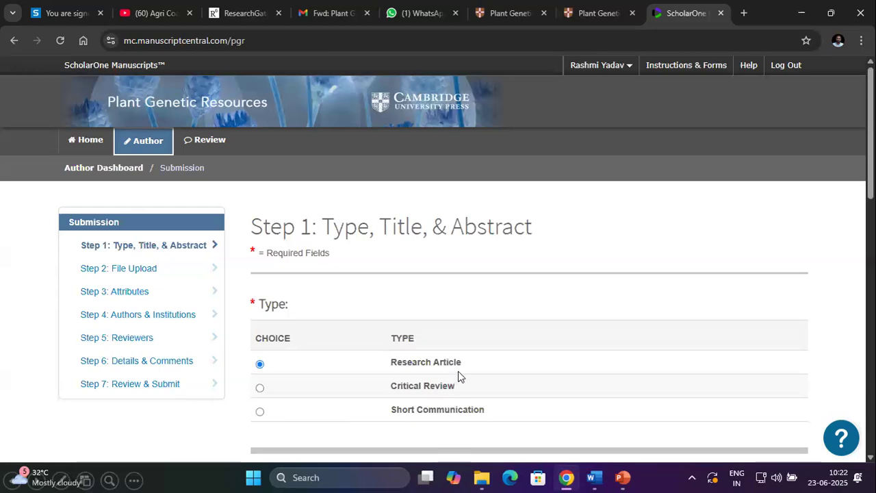
scroll(458, 371, "down", 5)
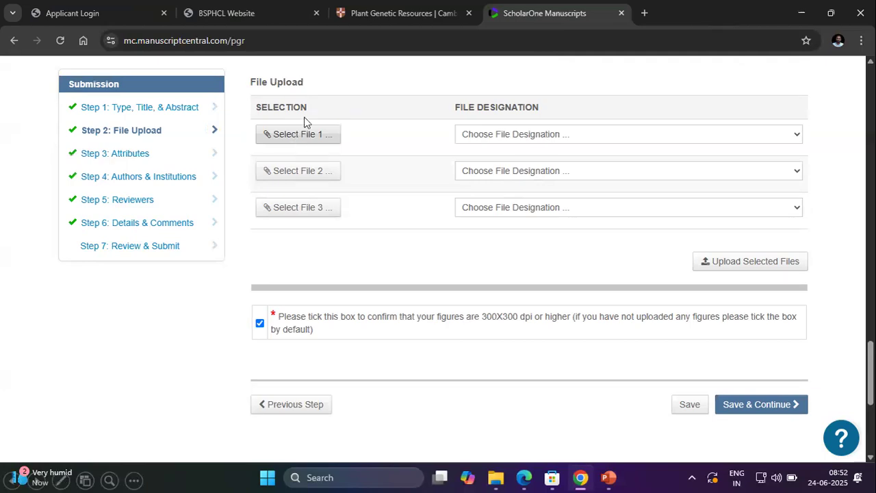
Review the file designations and uploaded files with the 300x300 dpi box ticked, then save and continue.
left_click(797, 137)
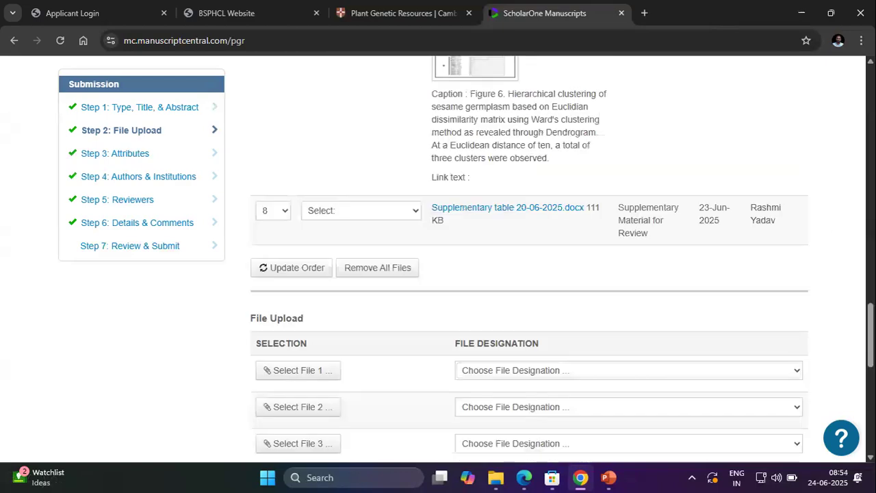
scroll(527, 274, "down", 5)
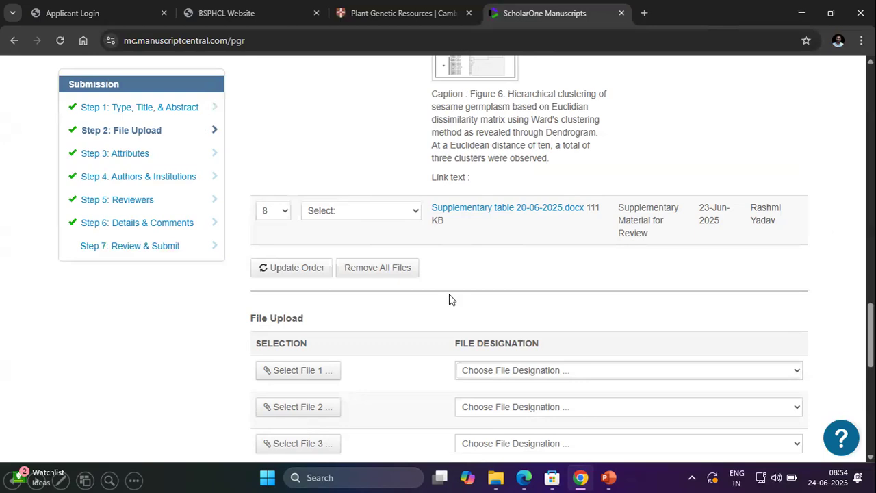
key("Right")
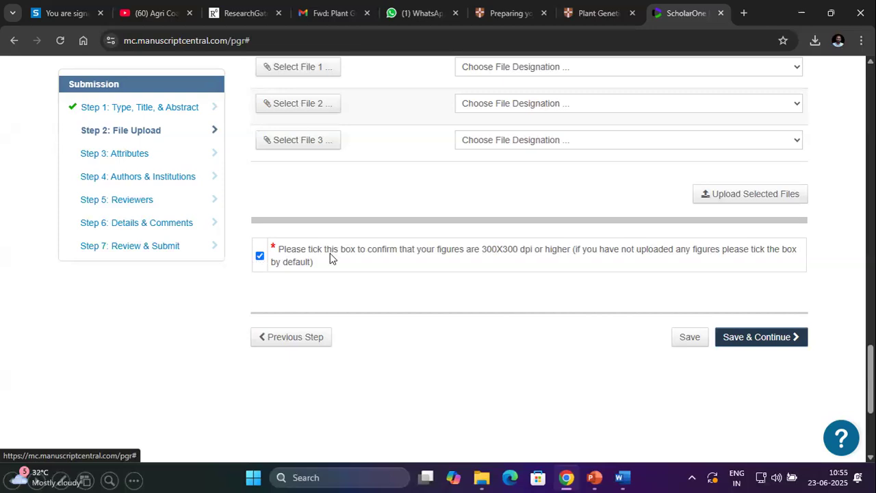
left_click(779, 338)
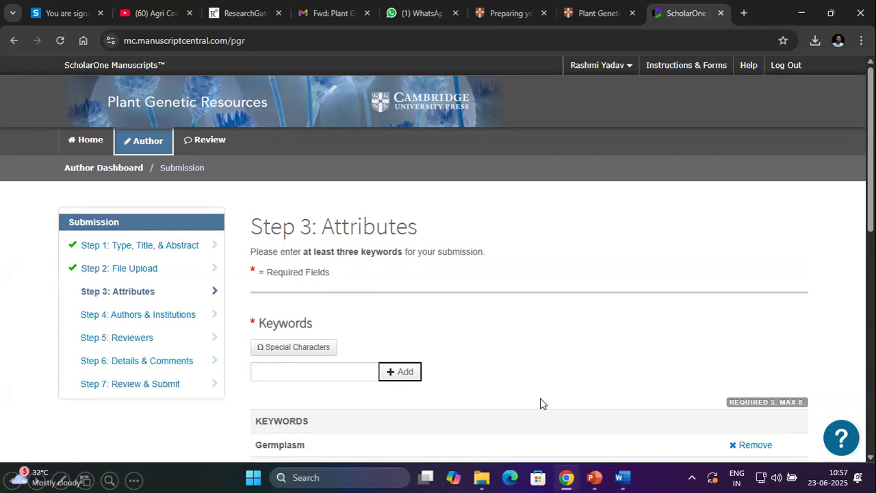
Review the six saved keywords, including Germplasm, on the Attributes step.
scroll(540, 397, "down", 4)
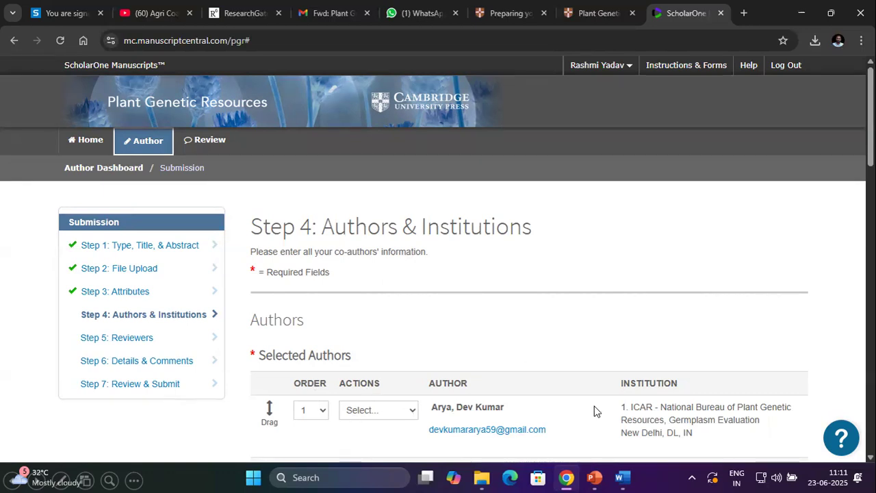
Check the first author's details and ICAR - National Bureau of Plant Genetic Resources institution in Edit Author.
left_click(412, 413)
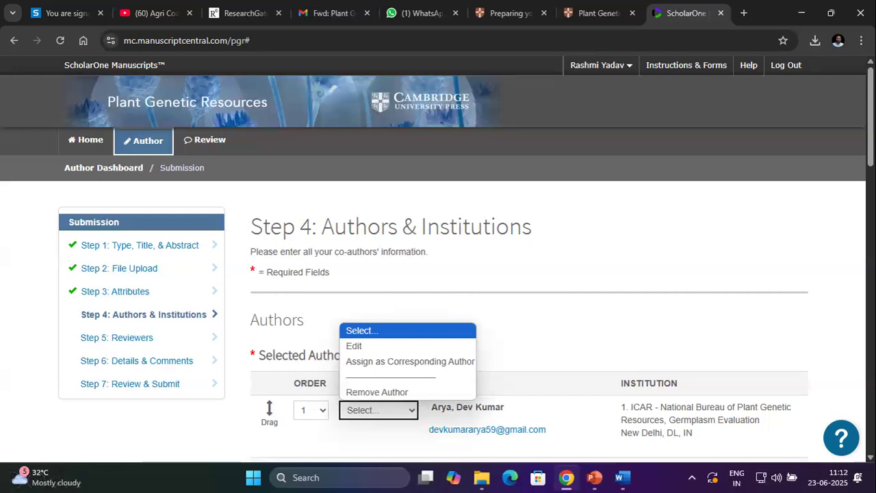
left_click(354, 346)
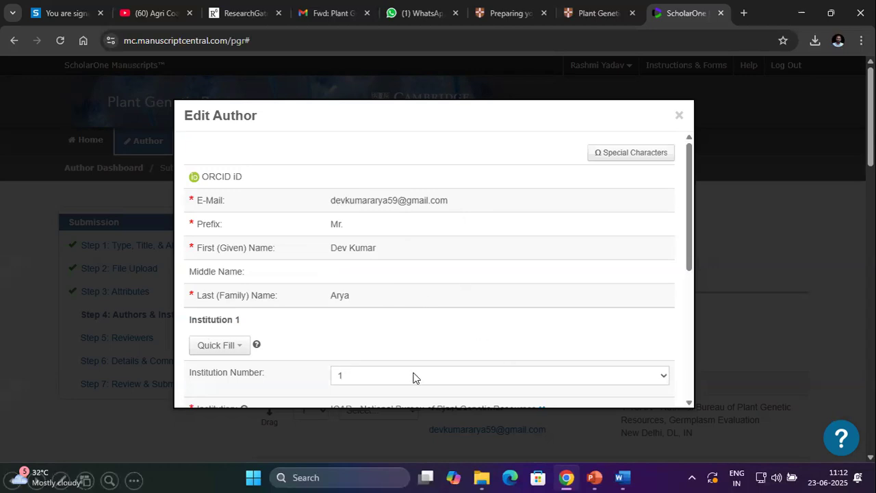
scroll(406, 379, "down", 3)
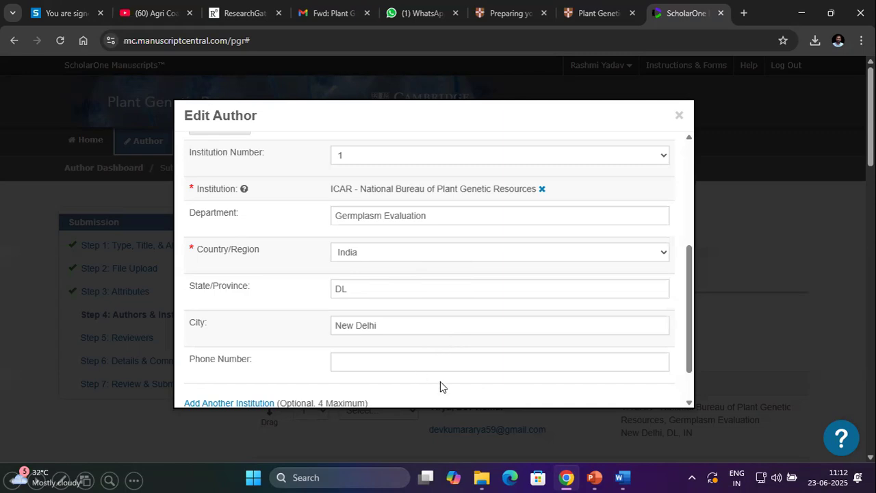
scroll(440, 386, "down", 1)
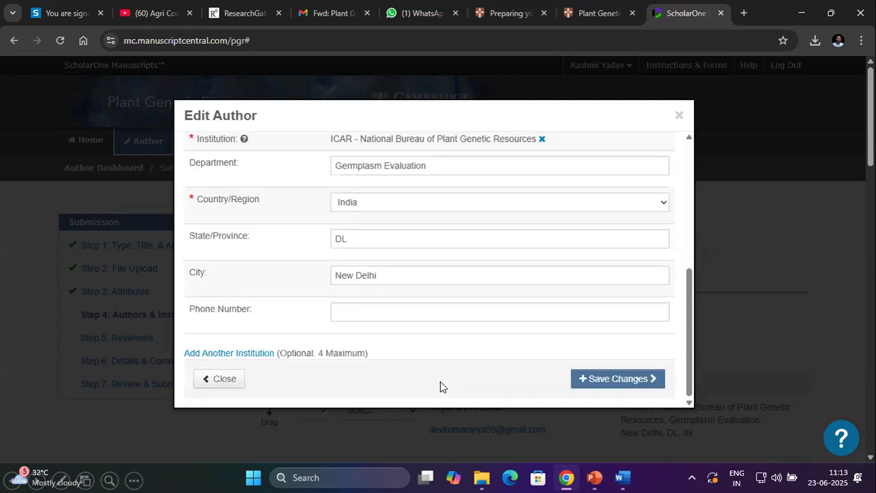
key("Right")
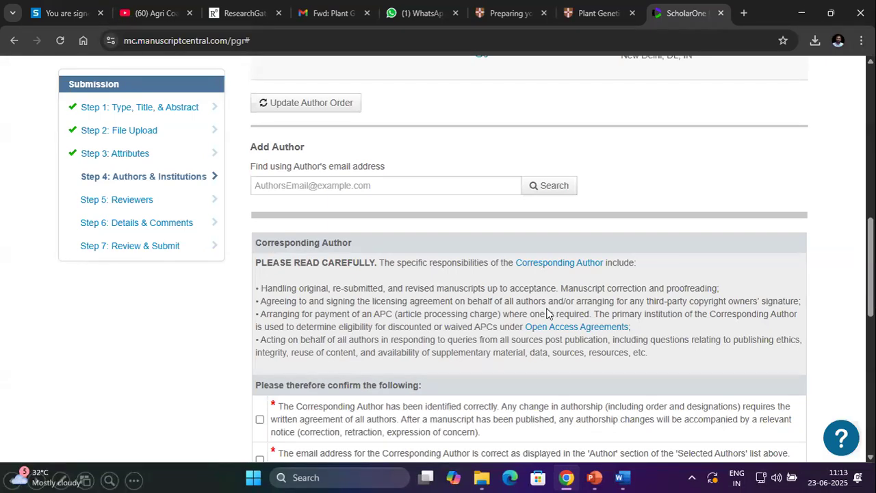
Scroll to the corresponding-author responsibilities and required confirmations on Step 4.
key("Right")
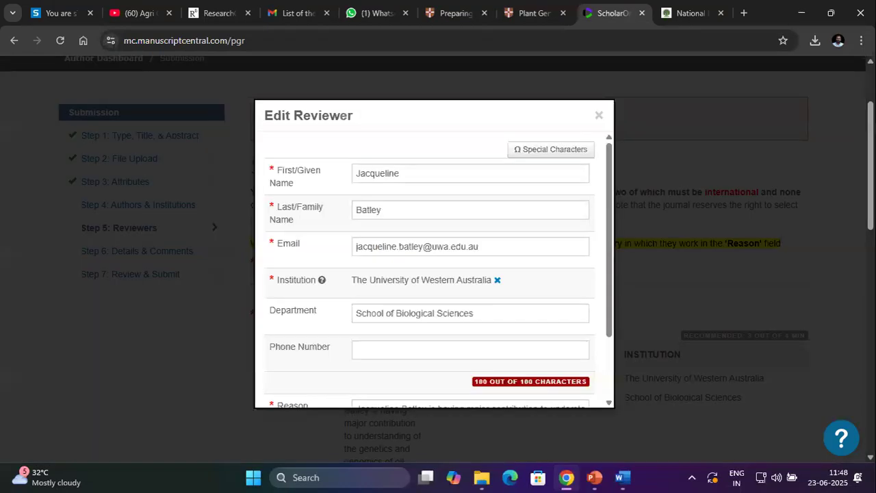
Scroll through the Edit Reviewer dialog for the University of Western Australia reviewer.
scroll(430, 267, "down", 2)
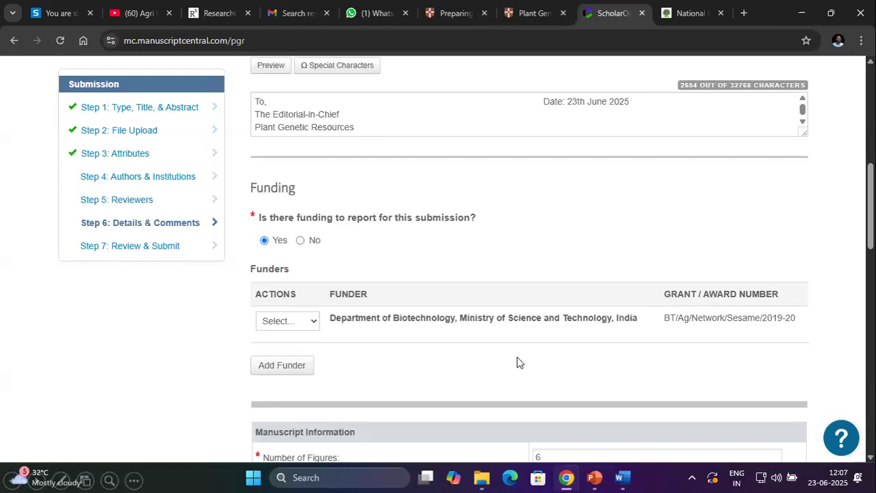
Check the Step 6 details (6 figures, 4 tables, both confirmations, no PMC deposit) and save them.
scroll(516, 363, "down", 5)
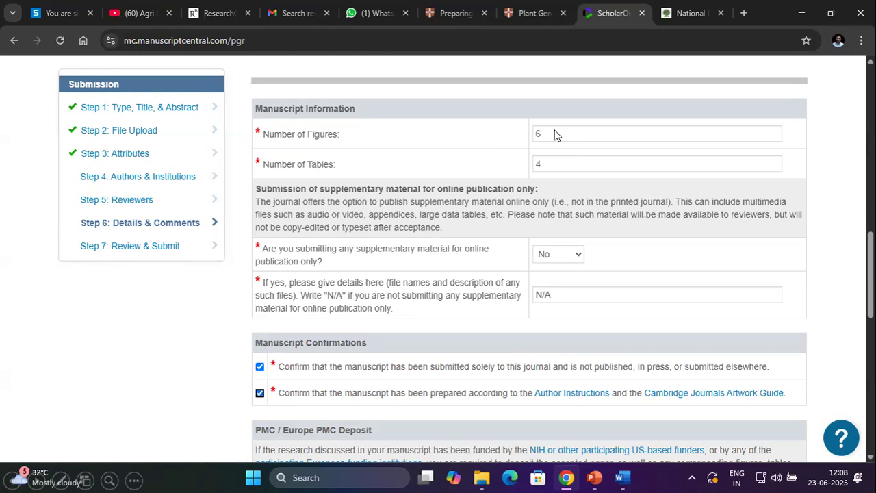
scroll(554, 135, "down", 3)
scroll(554, 135, "up", 3)
scroll(318, 401, "down", 3)
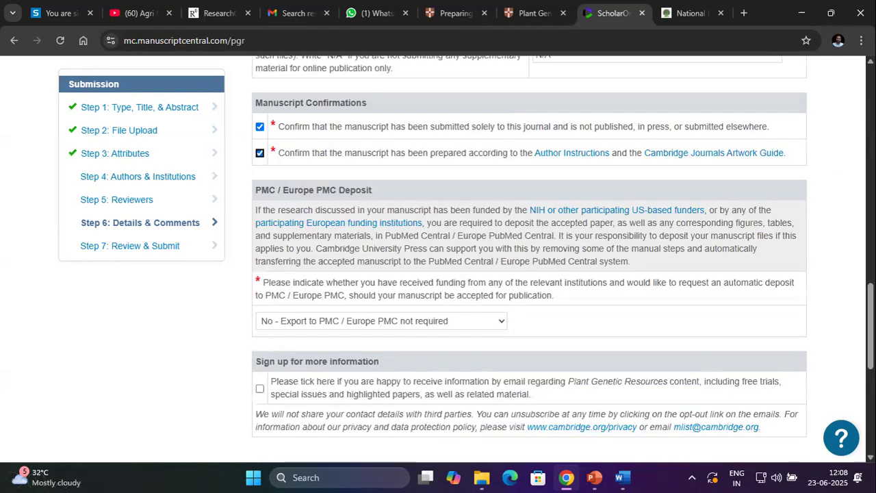
scroll(529, 273, "down", 3)
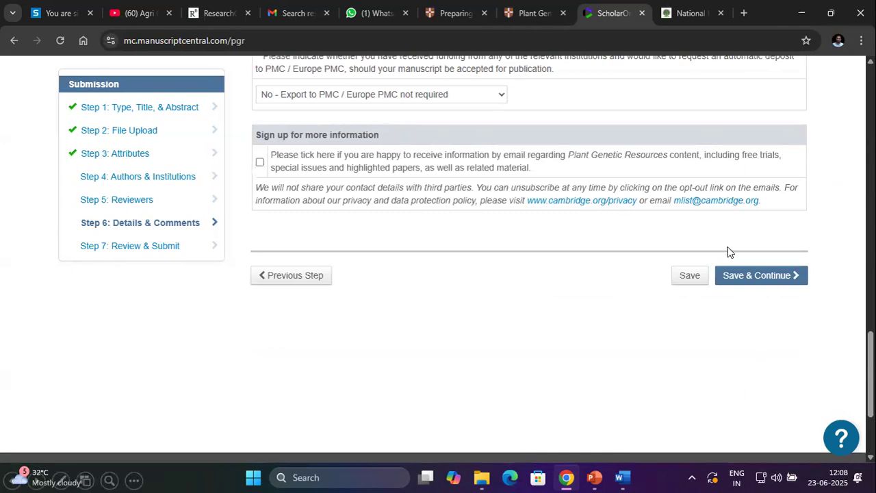
left_click(763, 275)
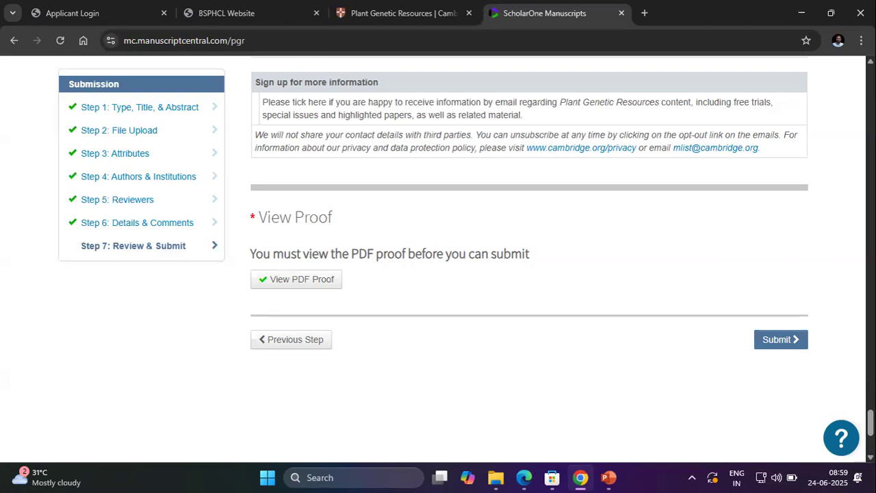
Submit the manuscript to Plant Genetic Resources from the Review & Submit step.
left_click(777, 339)
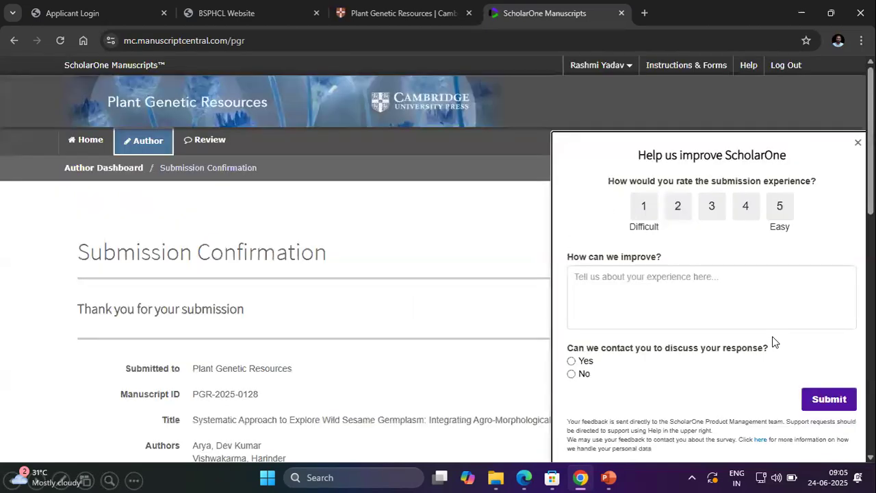
Dismiss the feedback survey and go to the Author Dashboard's submitted manuscripts list.
left_click(828, 399)
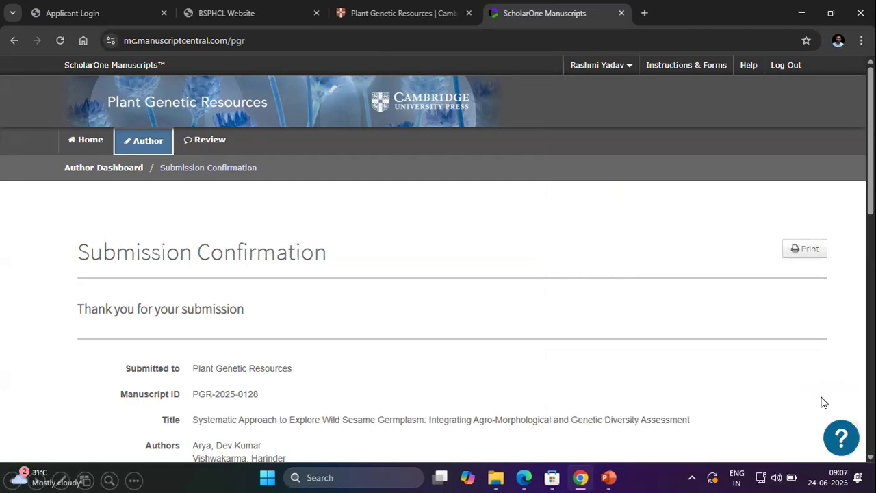
scroll(823, 402, "down", 6)
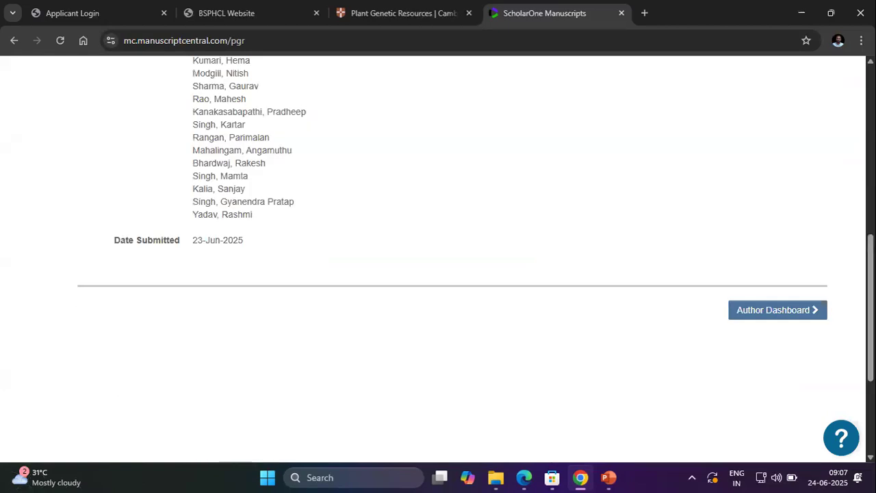
left_click(777, 310)
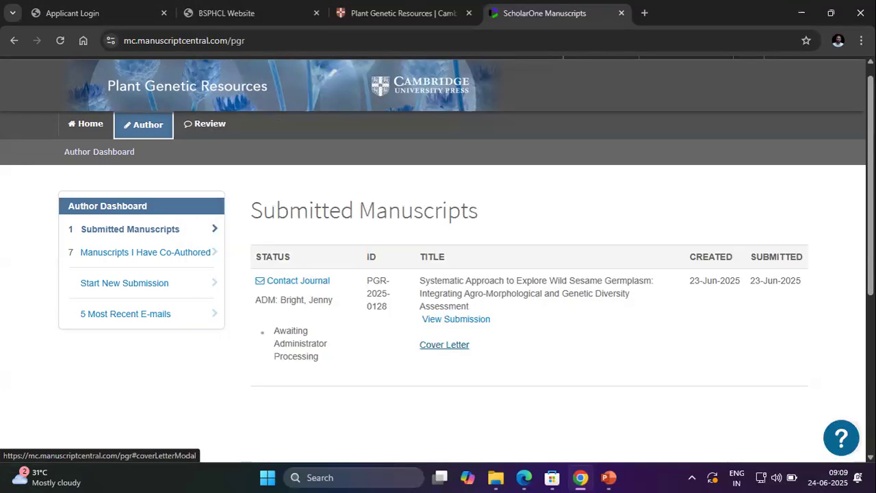
left_click(444, 344)
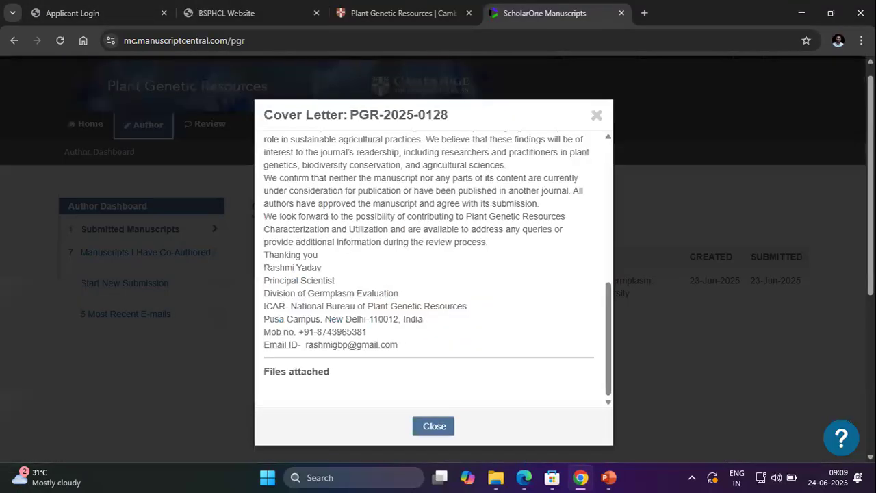